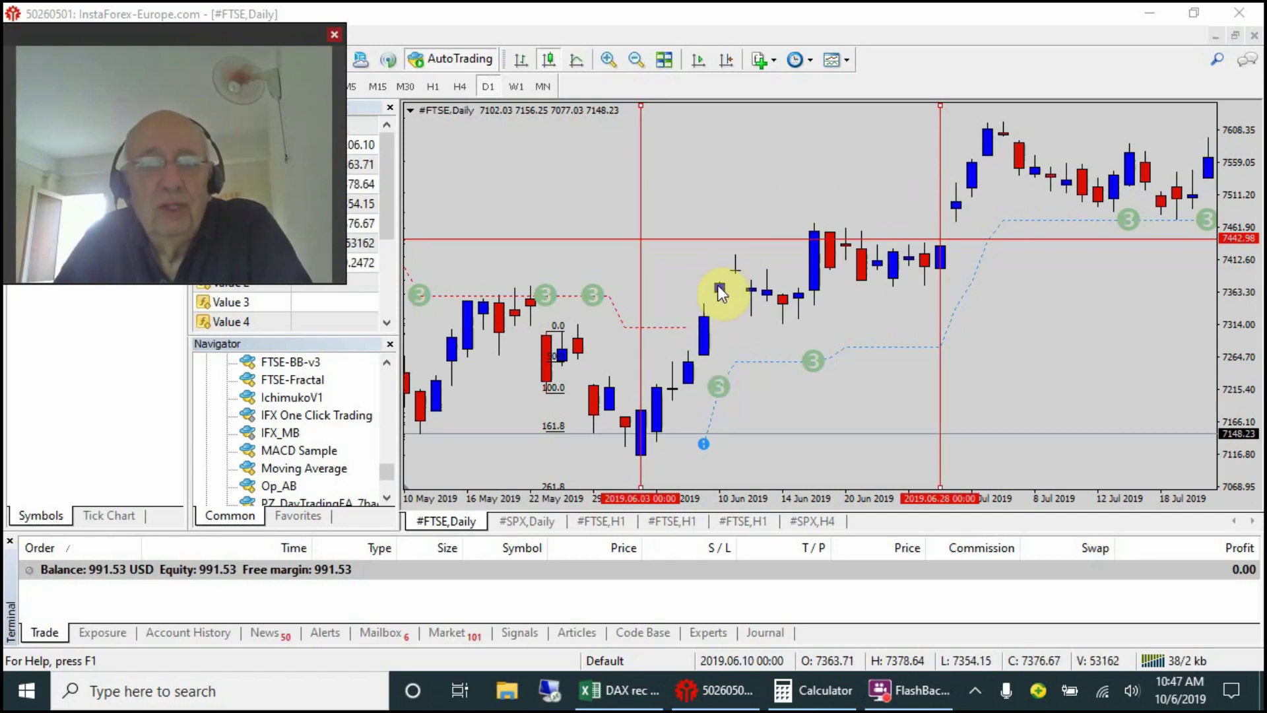
- Draw a small Fibonacci retracement on the FTSE 10 June 2019 candle, with levels up to 261.8
drag(224, 45, 228, 142)
click(193, 86)
mouse_move(726, 287)
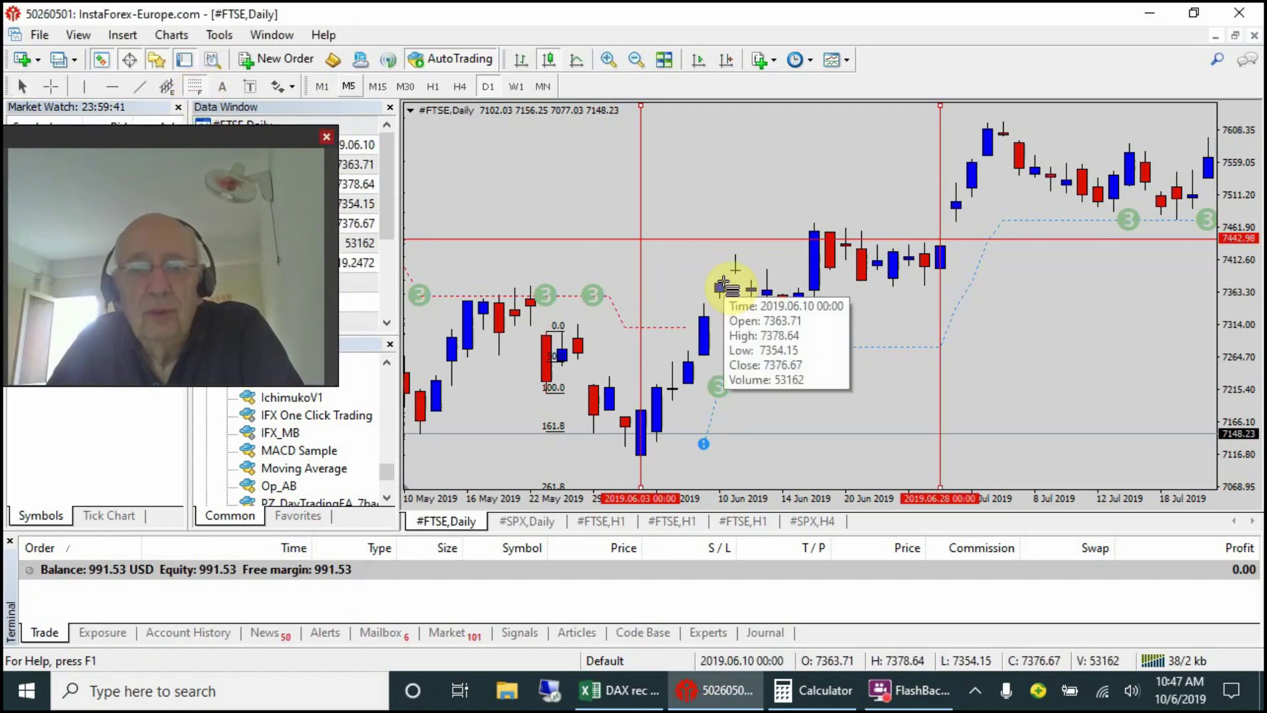
drag(723, 282, 724, 292)
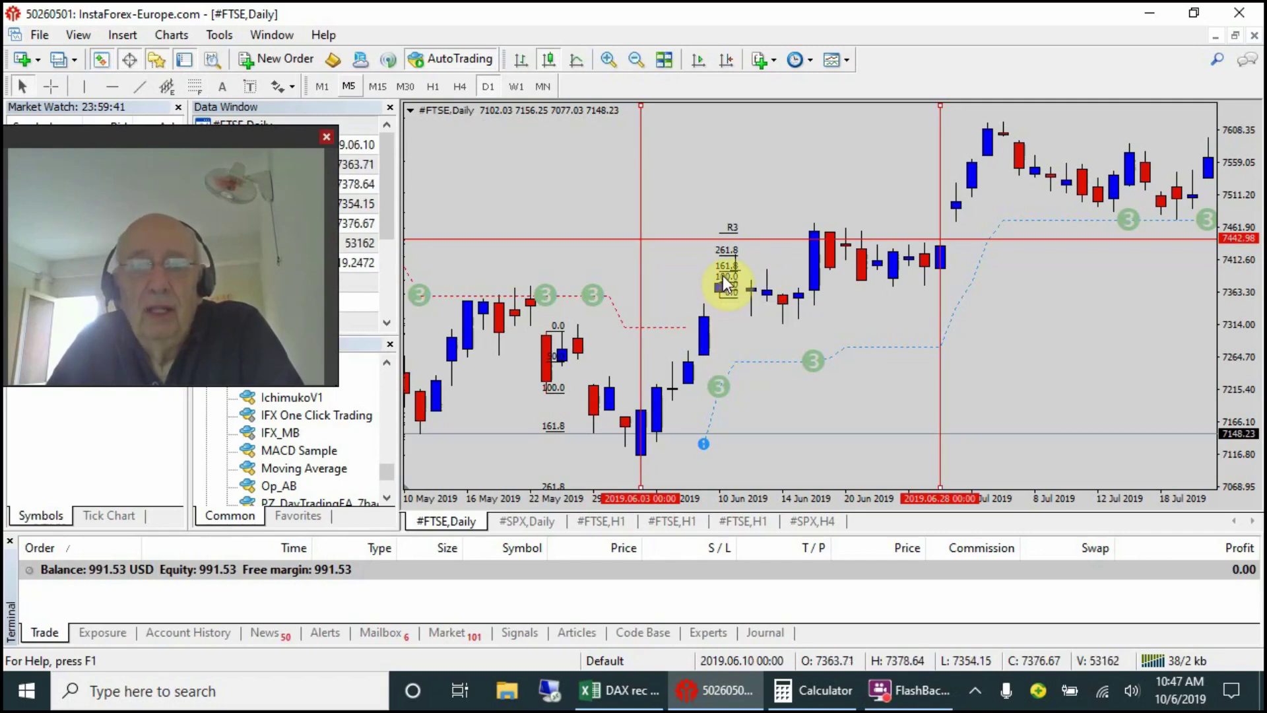
mouse_move(719, 281)
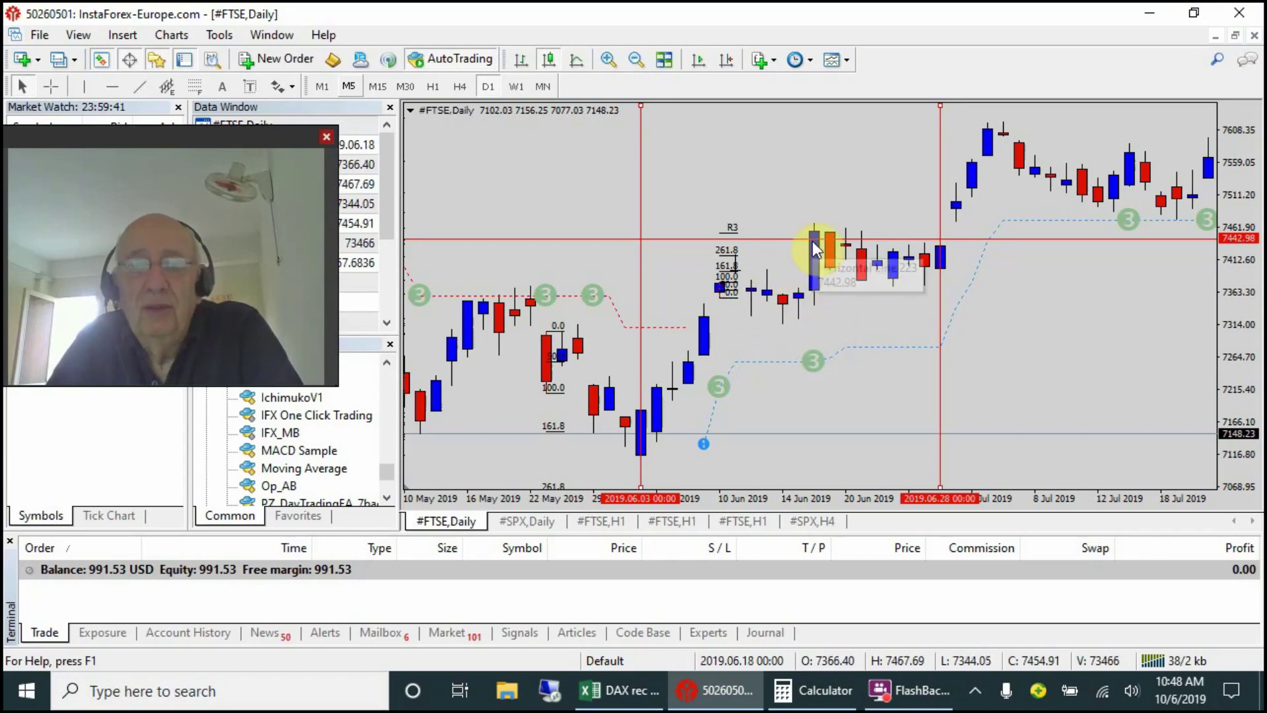
mouse_move(812, 245)
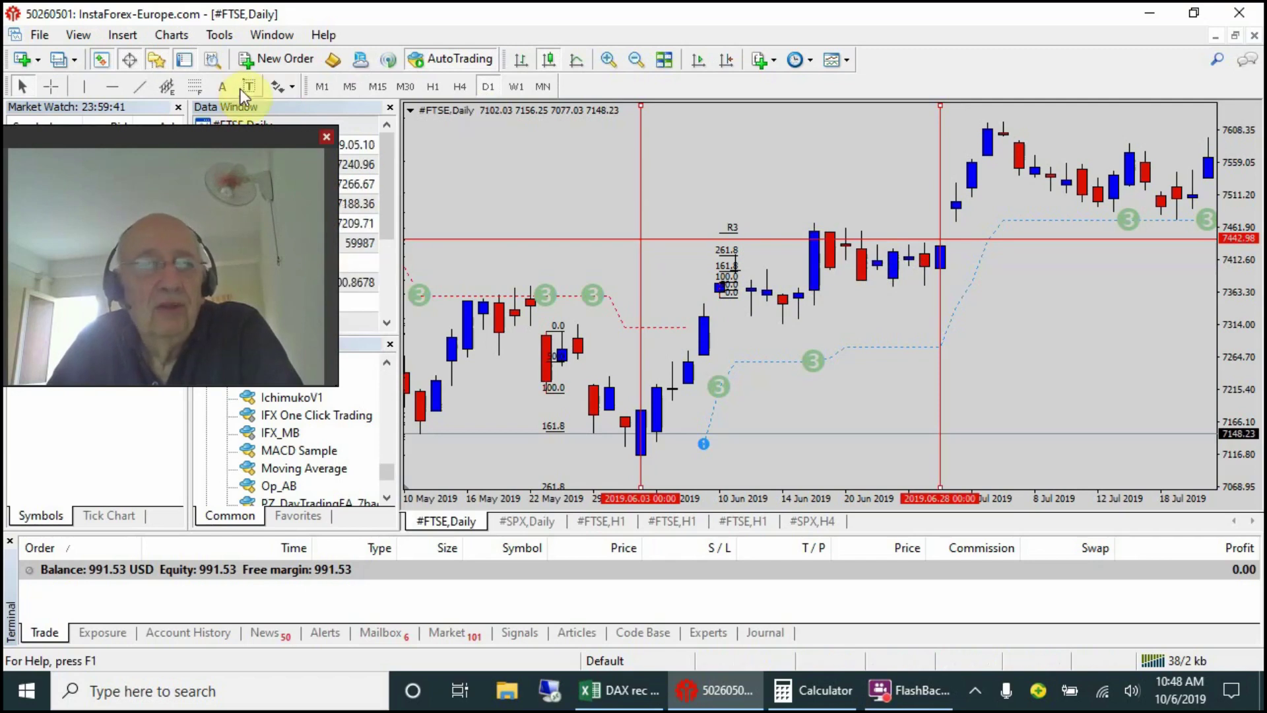
- Draw a larger Fibonacci retracement from the mid-June FTSE candle's high down to its low
click(196, 84)
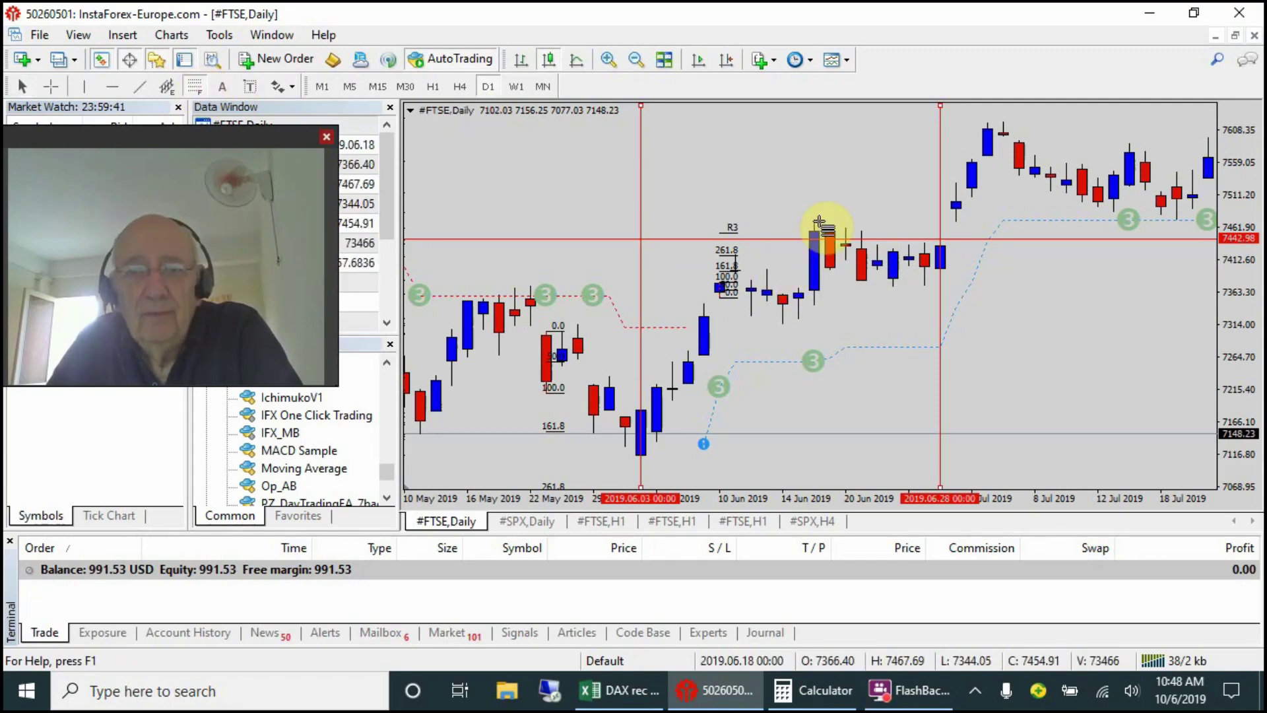
drag(817, 224, 817, 307)
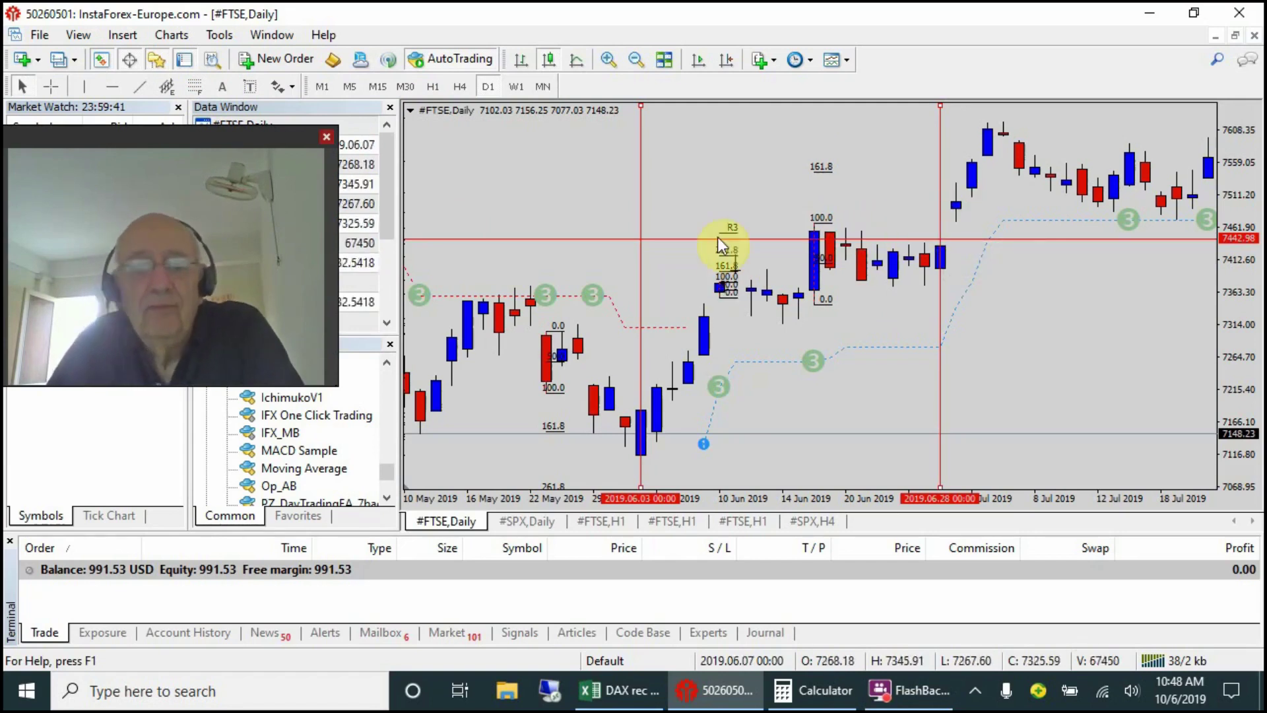
- Switch to the #SPX Daily chart and scroll it to show early May to mid-July 2019
click(525, 521)
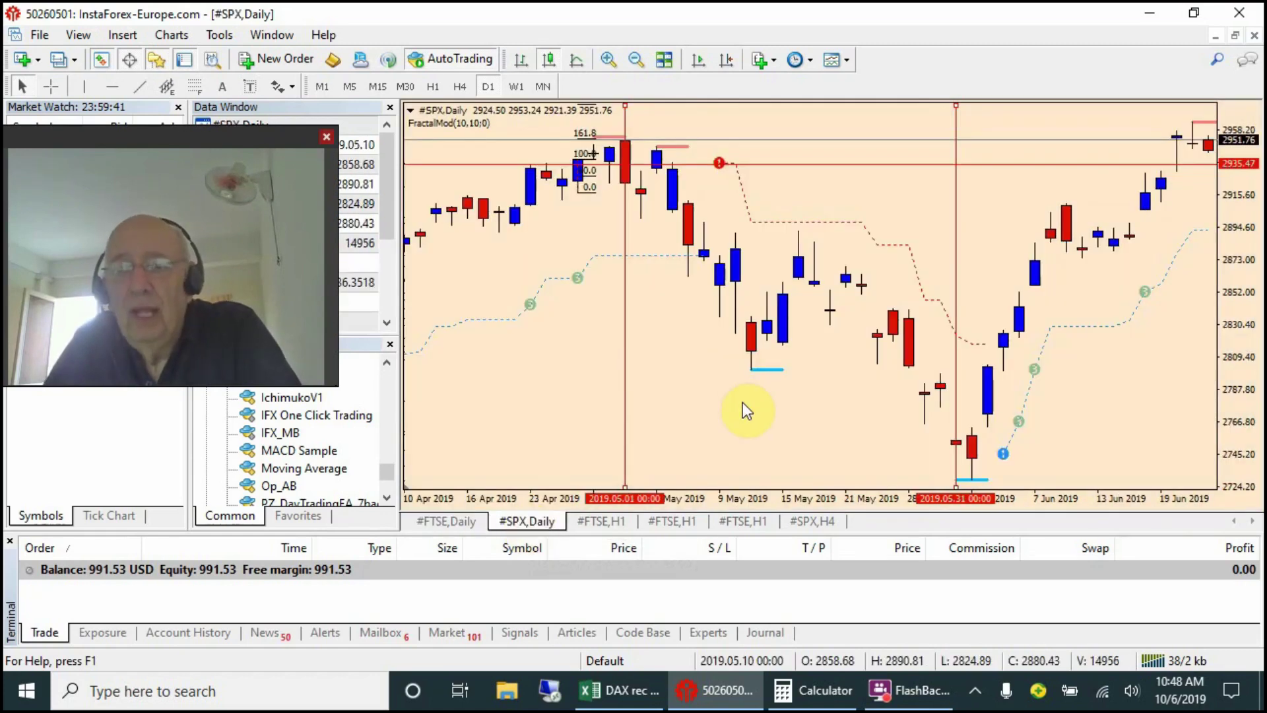
scroll(743, 402, up, 3)
scroll(633, 396, up, 3)
scroll(594, 363, down, 3)
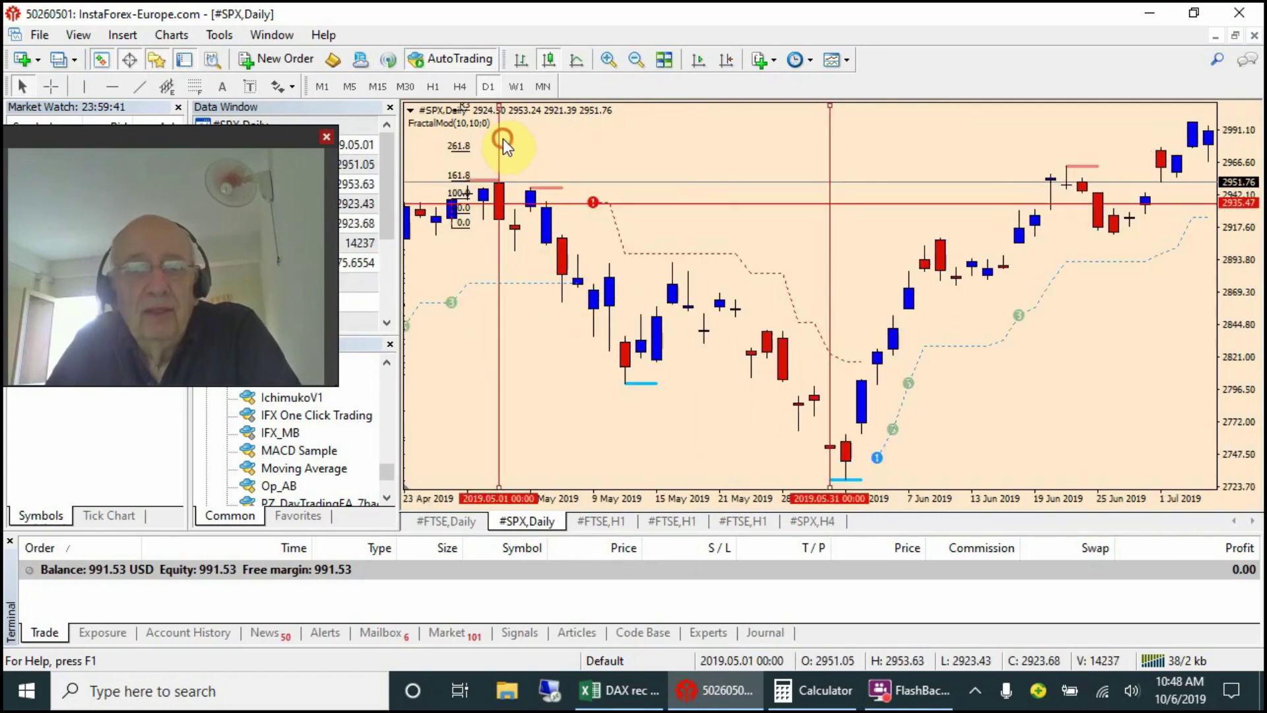
- Move the vertical marker lines, shifting the 31 May line to 4 June 2019
drag(989, 239, 1151, 249)
scroll(1027, 347, up, 3)
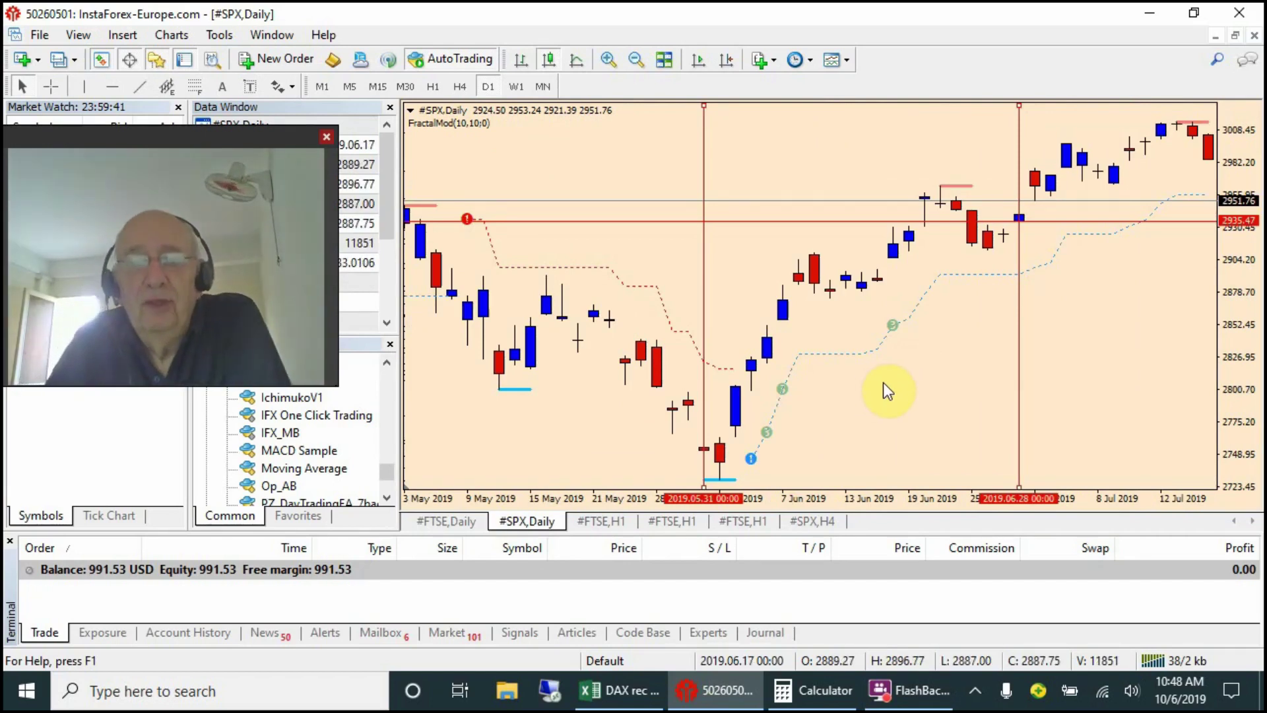
drag(706, 260, 738, 268)
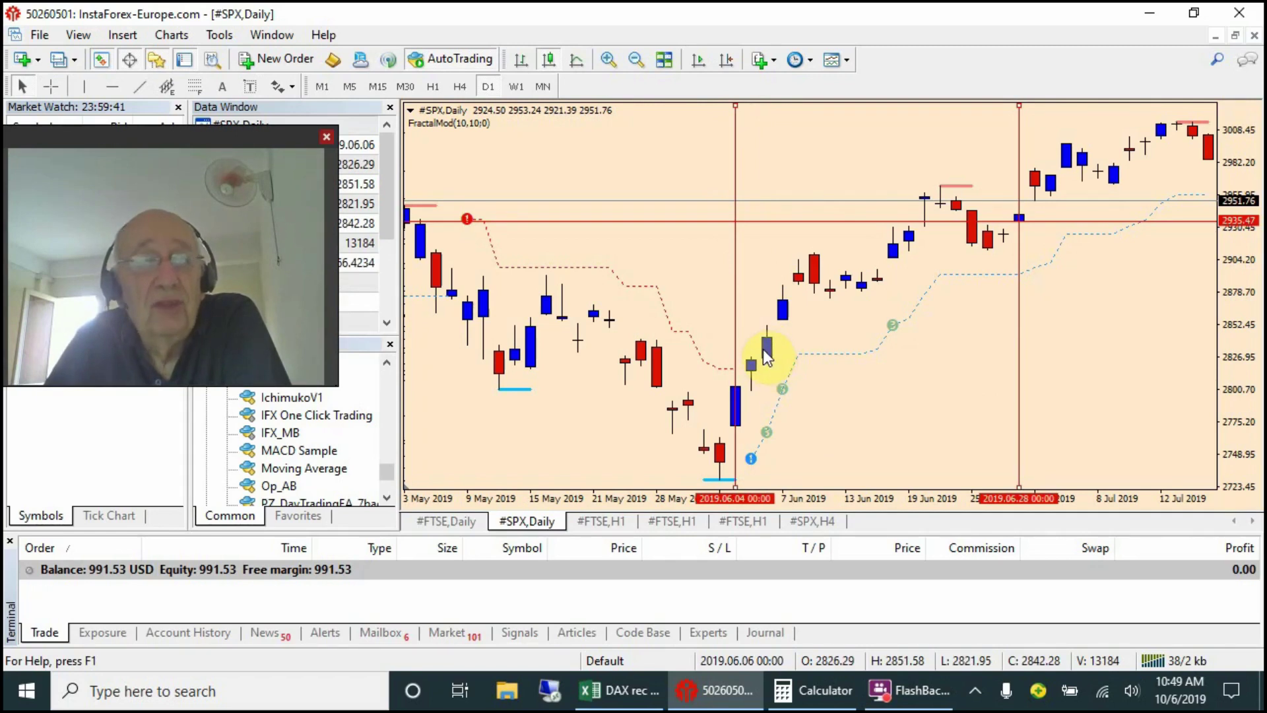
- Add a Fibonacci retracement on the 6 June SPX bars and raise the red R3 line from 2935.47 to 2941.21
click(195, 86)
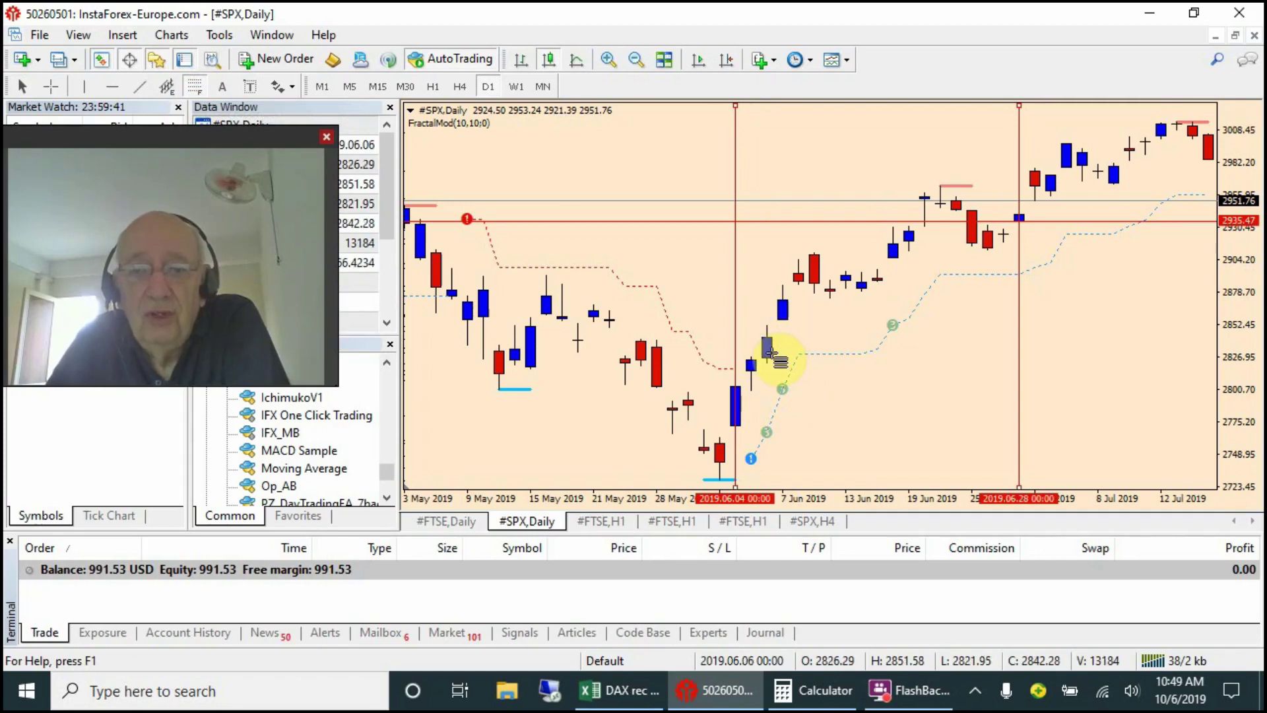
drag(767, 320, 769, 370)
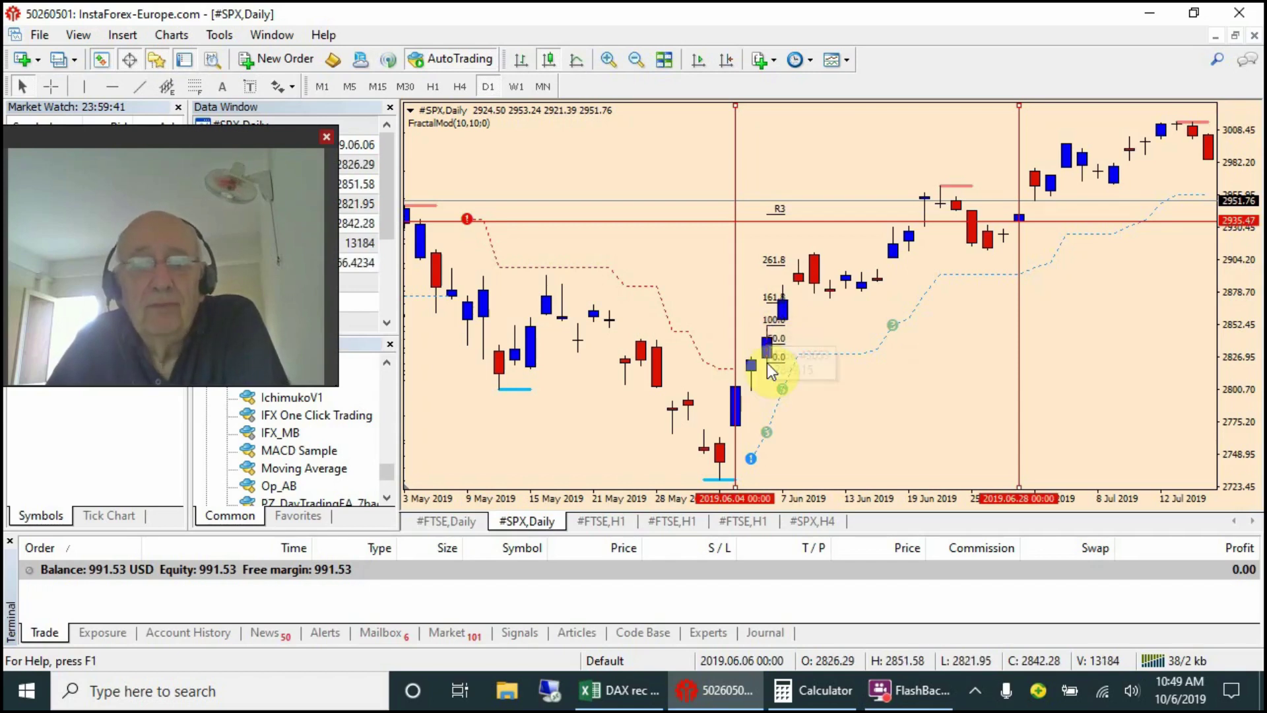
click(761, 221)
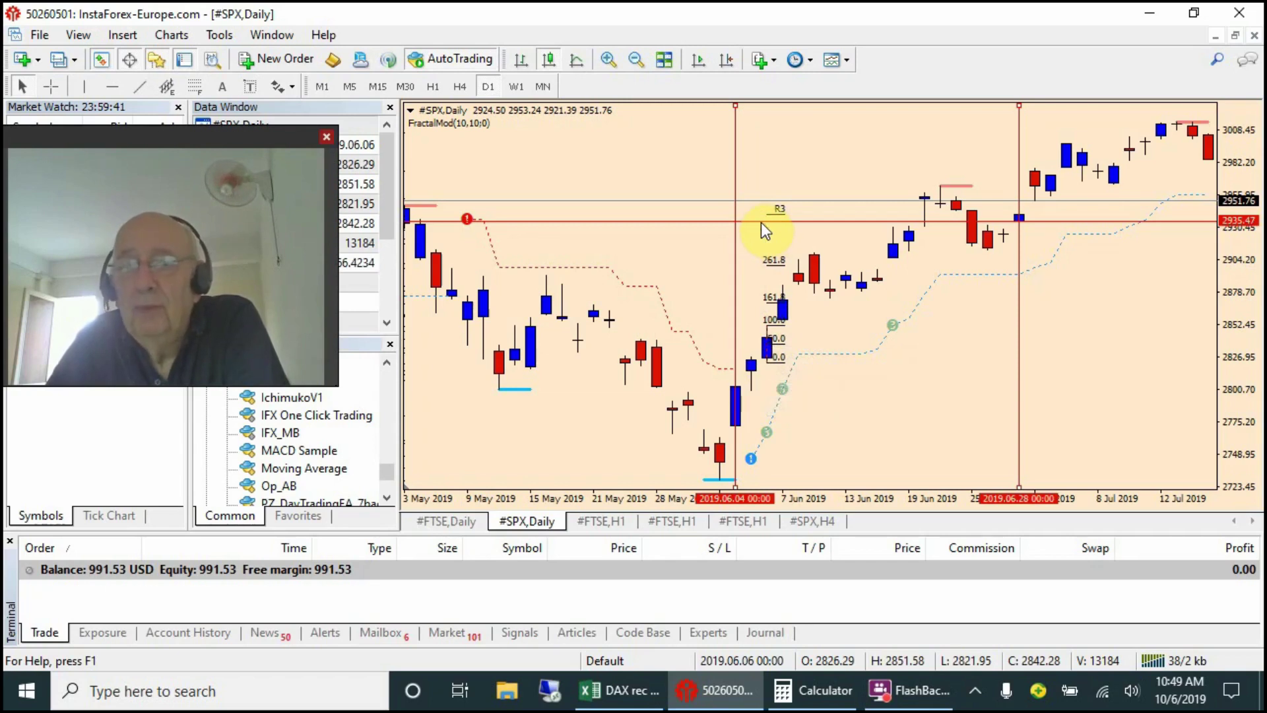
click(777, 220)
drag(777, 220, 774, 217)
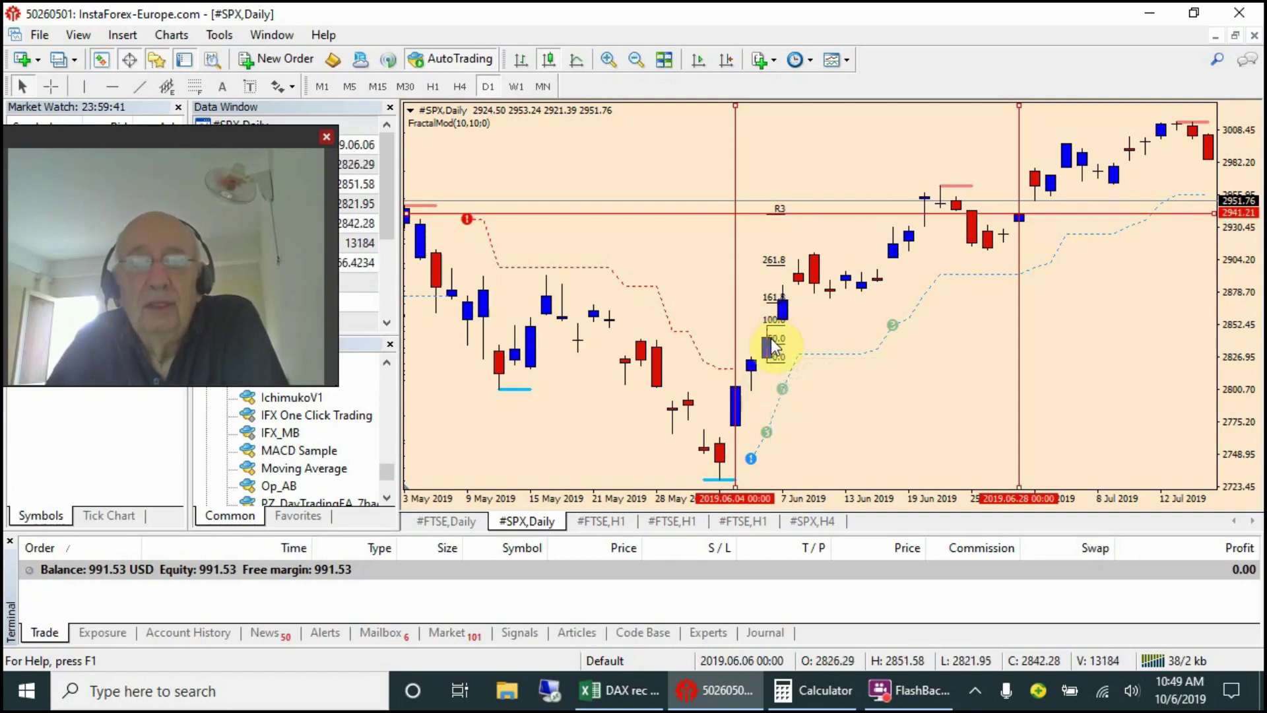
mouse_move(772, 345)
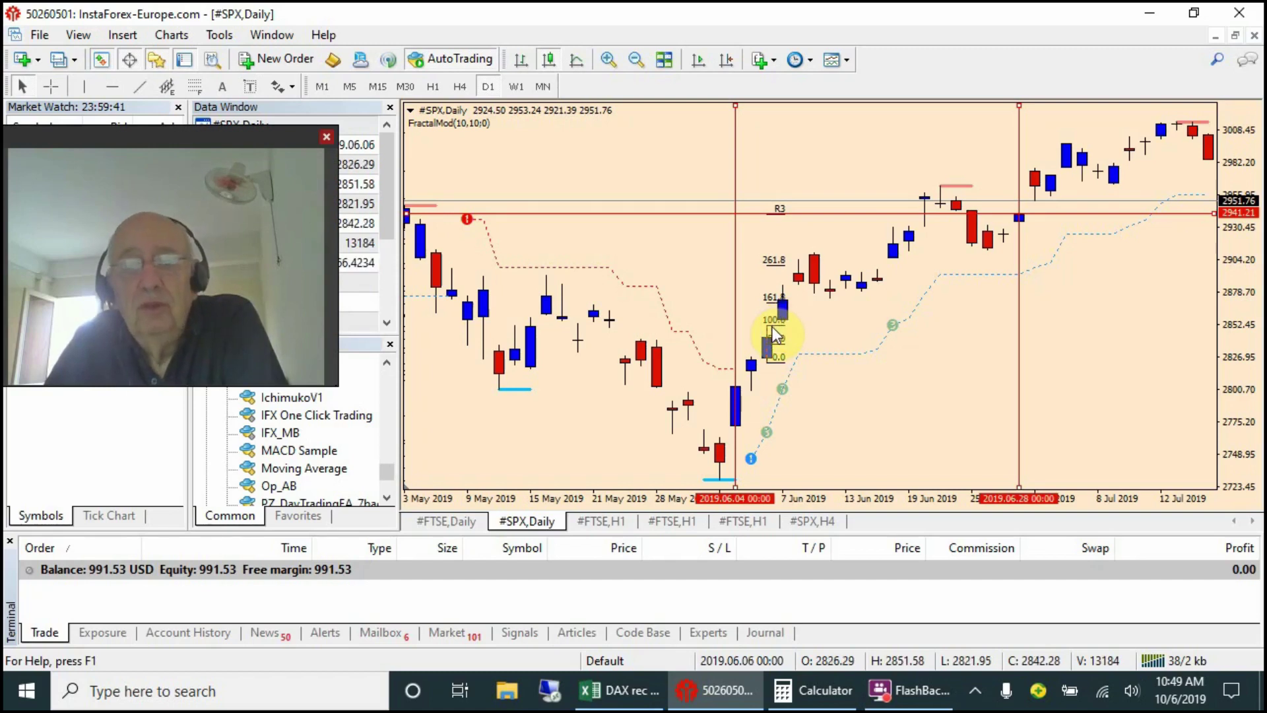
double_click(766, 326)
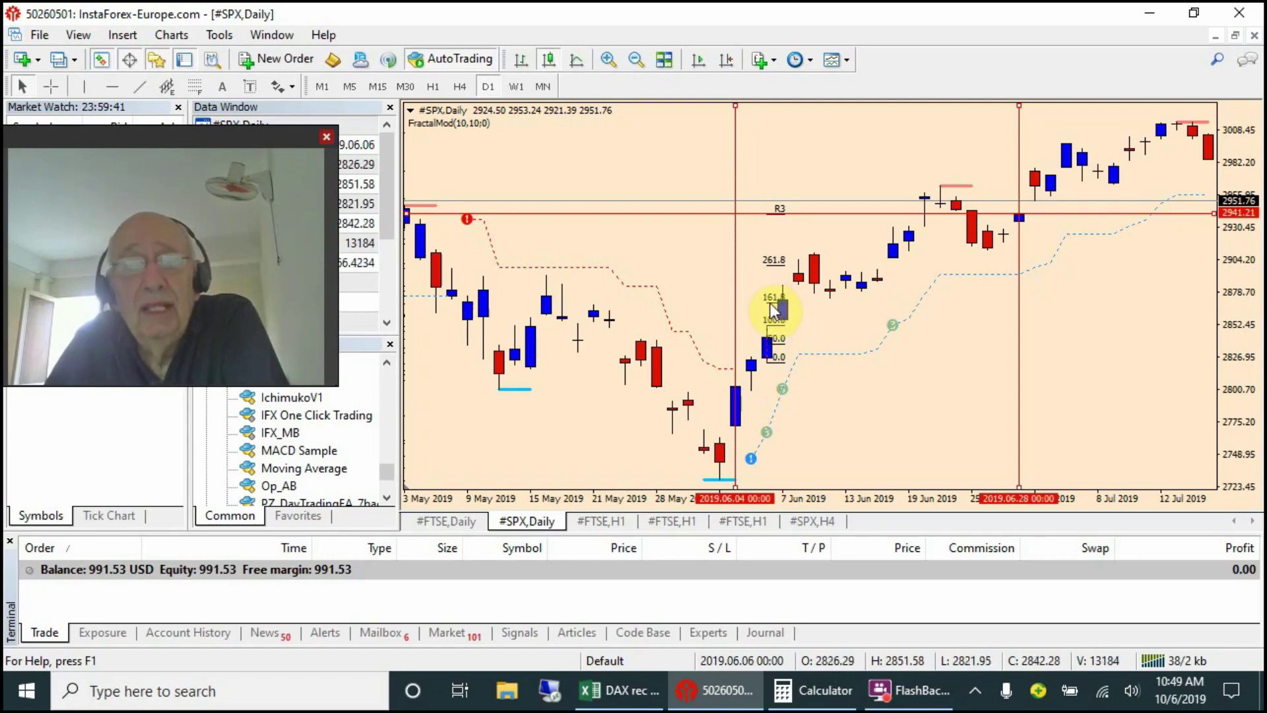
mouse_move(785, 308)
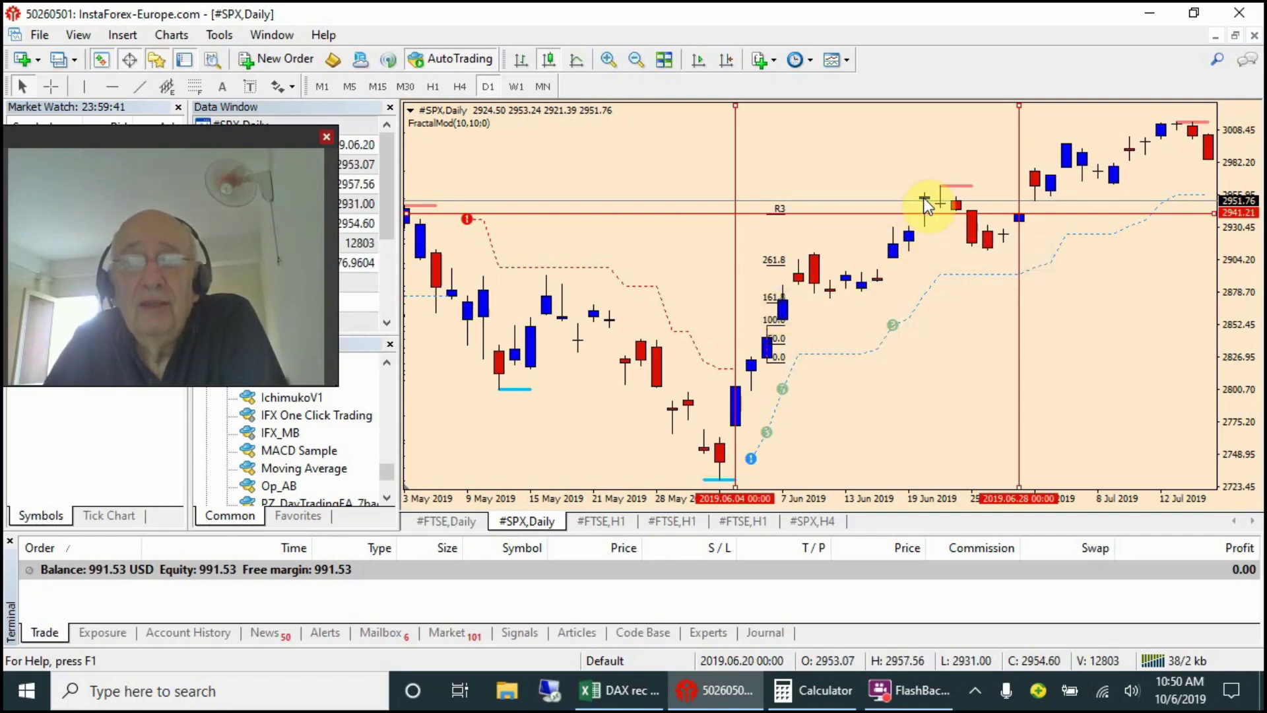
mouse_move(924, 197)
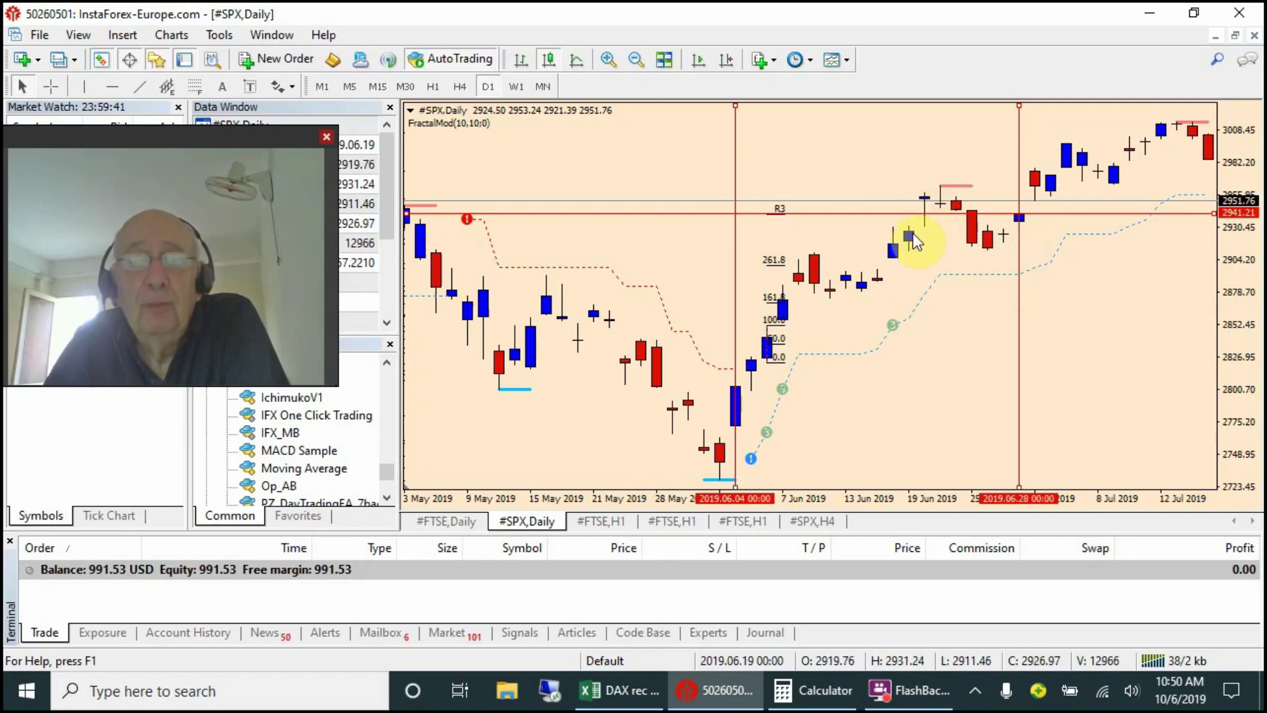
mouse_move(912, 233)
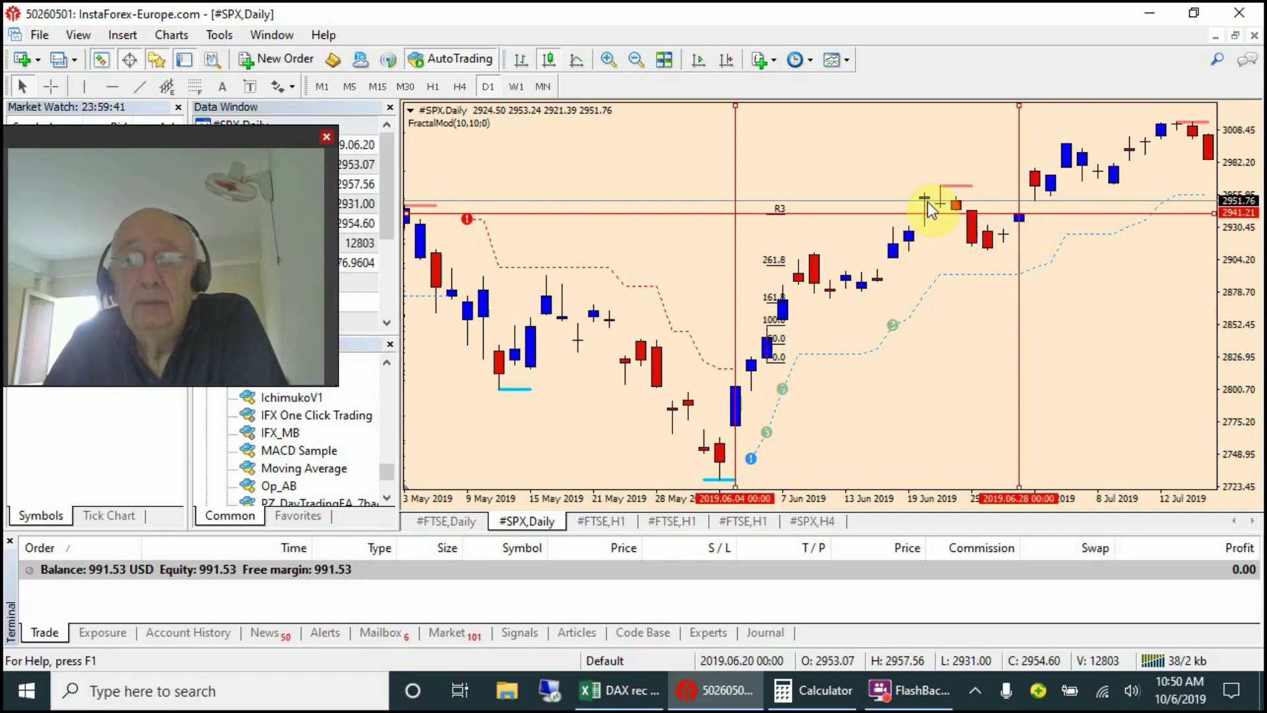
mouse_move(773, 330)
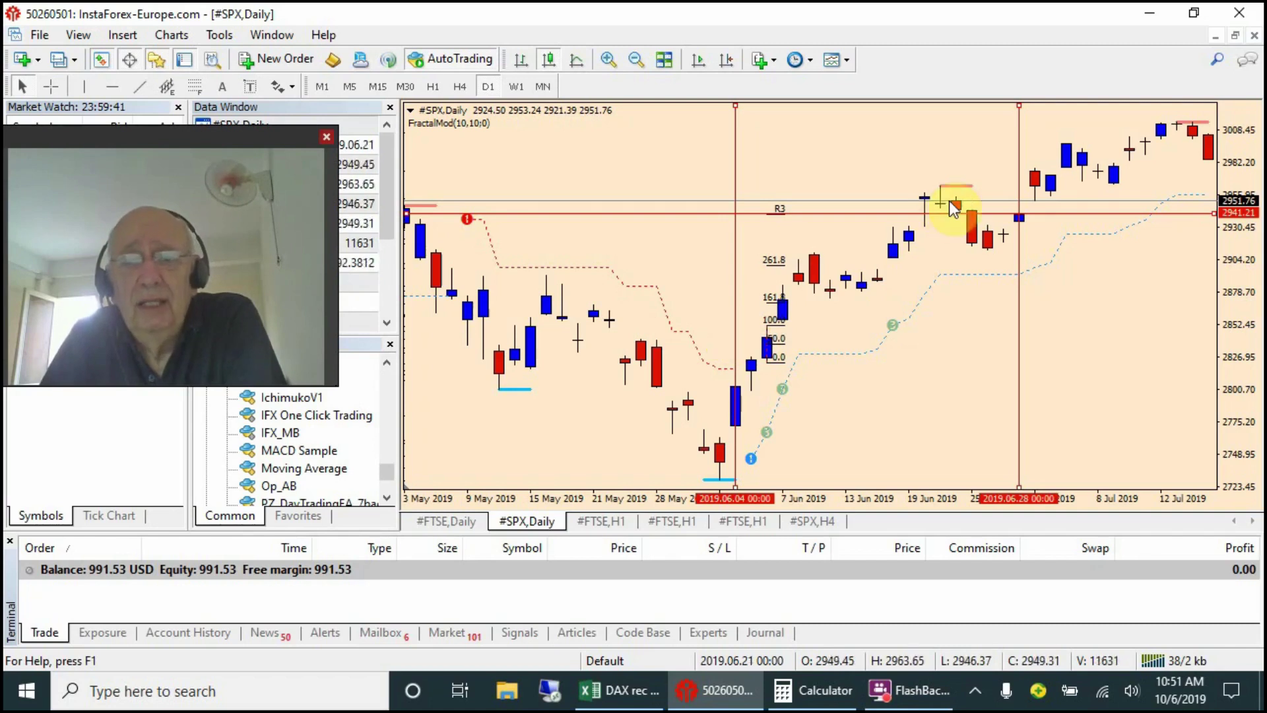
mouse_move(845, 280)
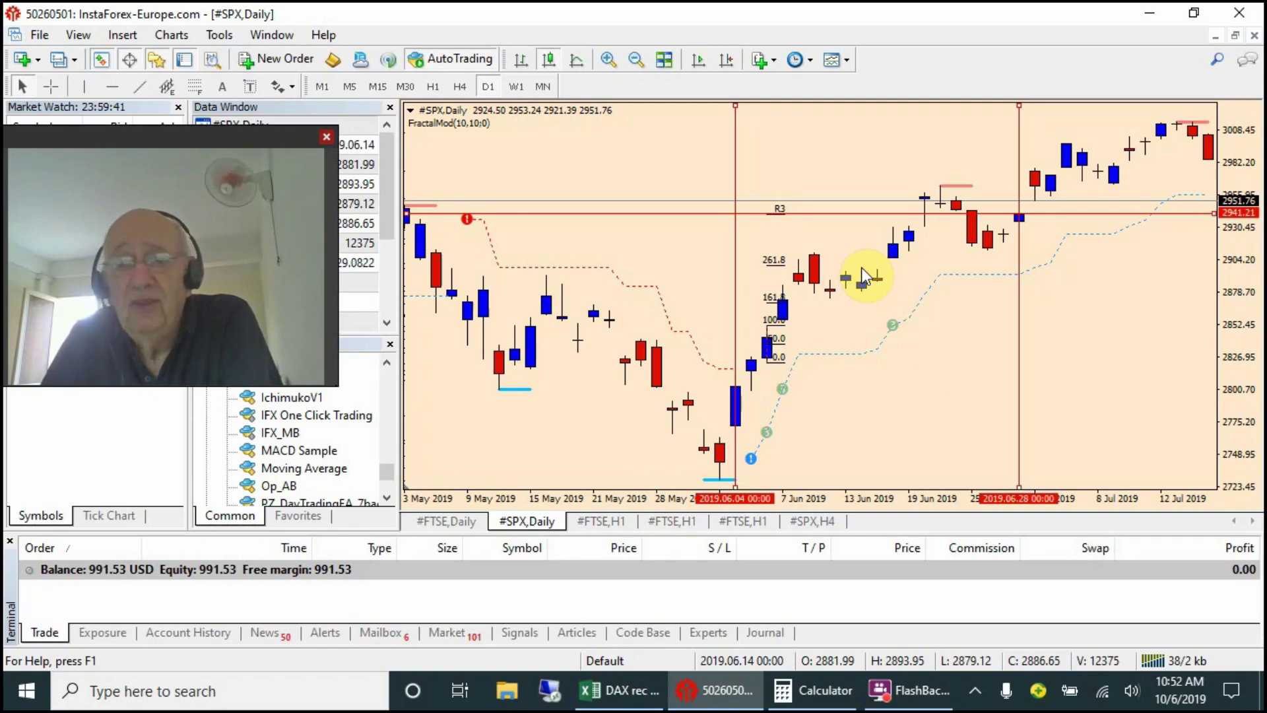
- Switch to the #FTSE,H1 chart to view its visual backtest trade results
click(611, 522)
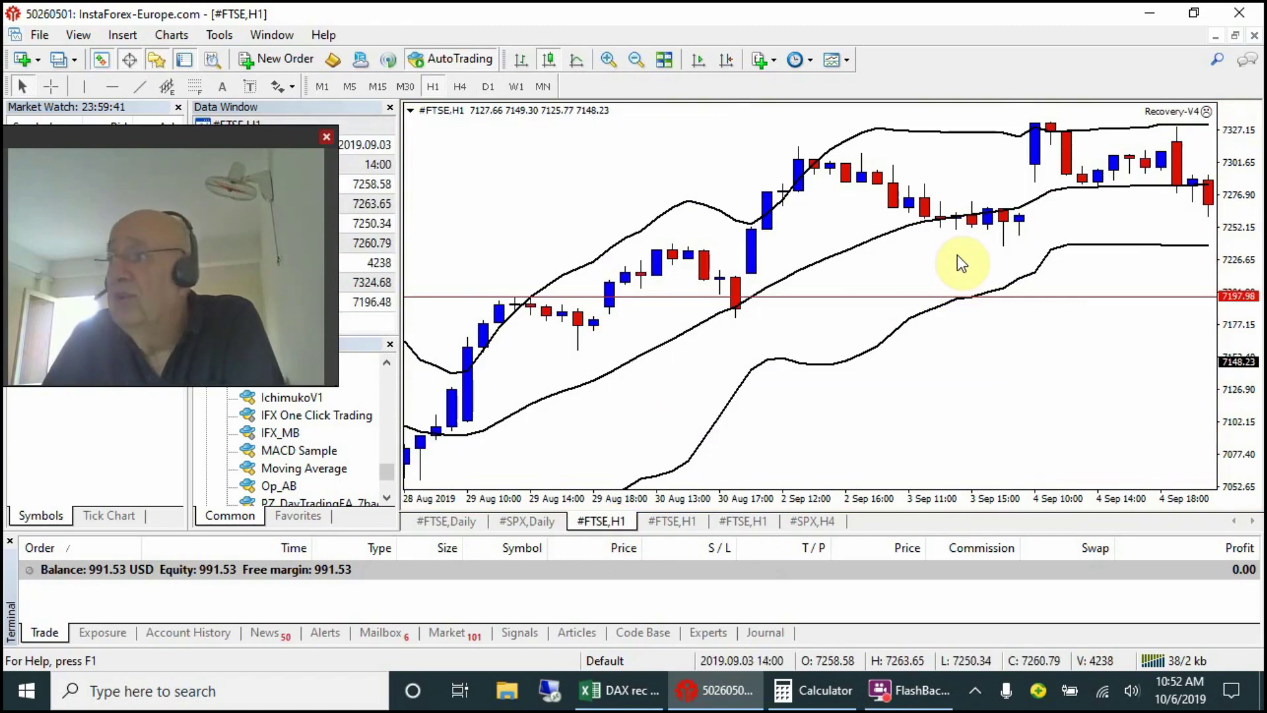
mouse_move(833, 254)
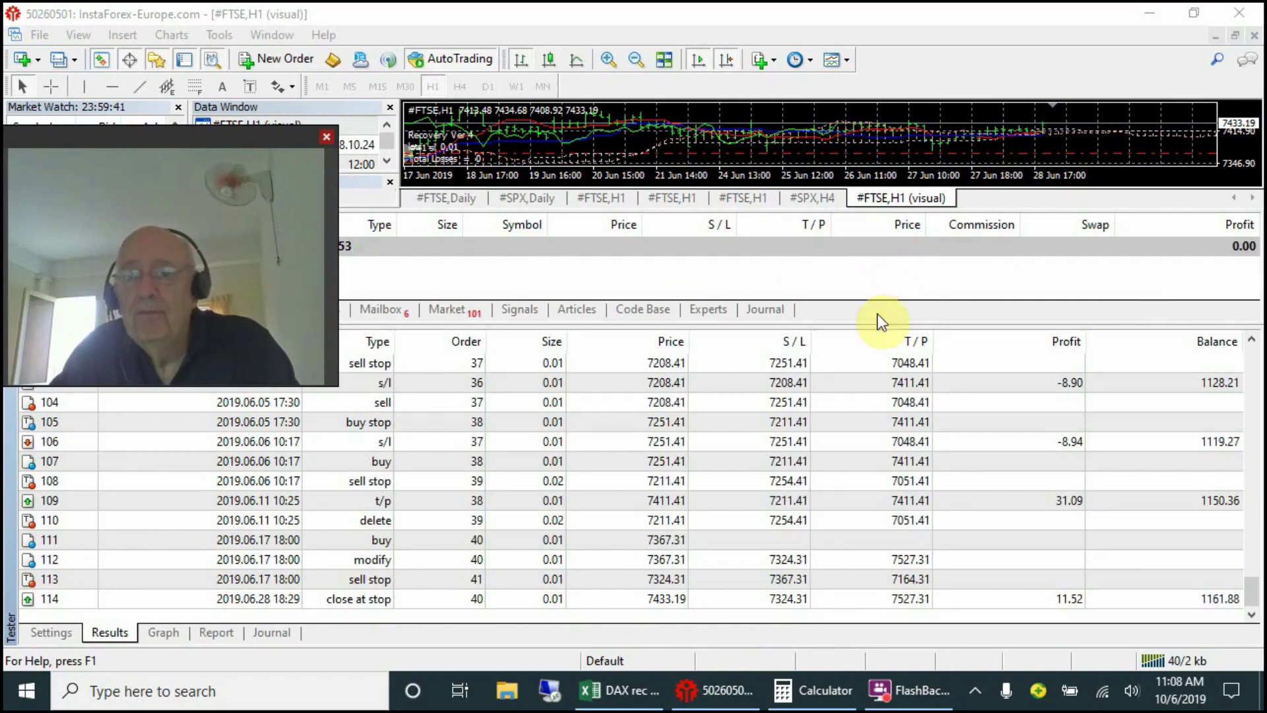
click(927, 506)
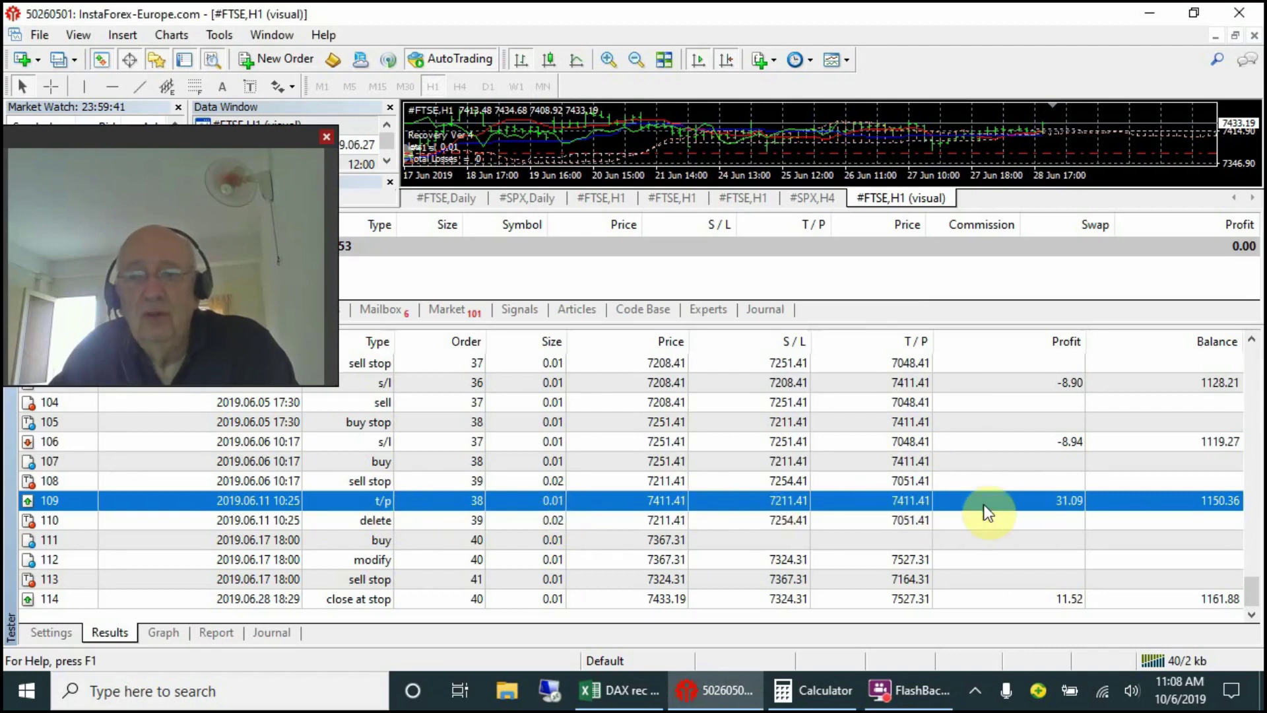
scroll(1029, 470, up, 2)
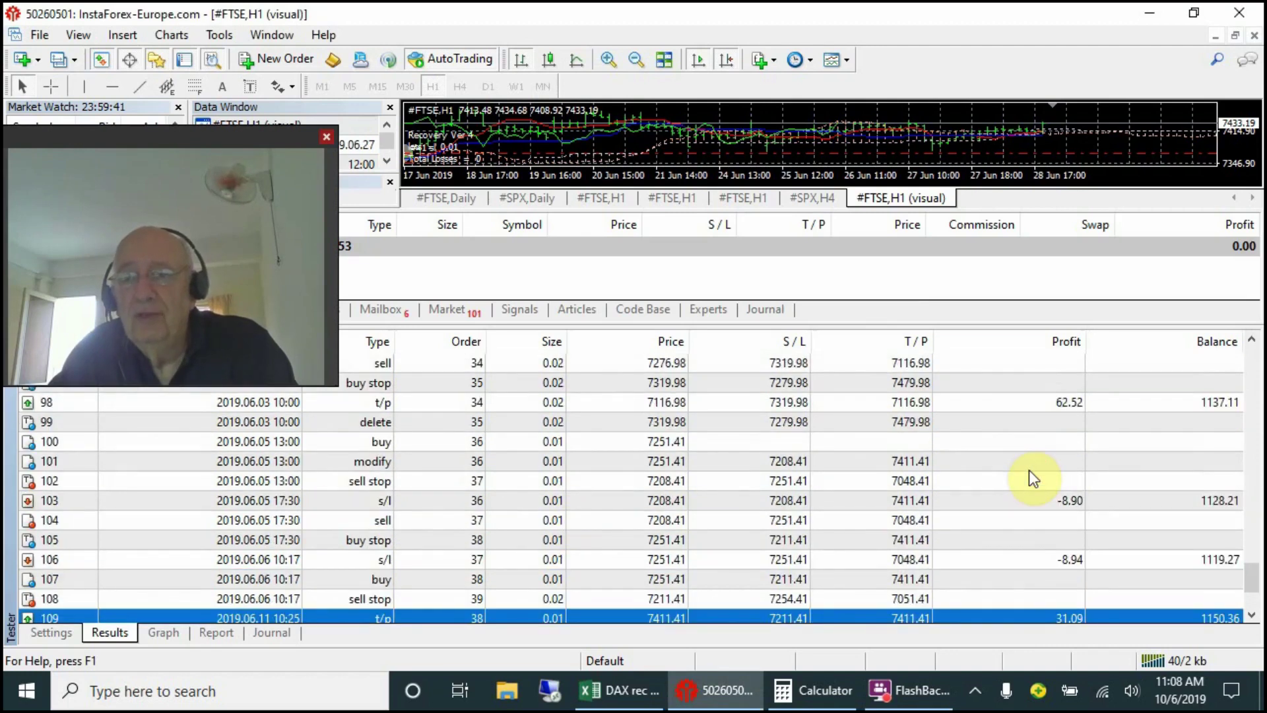
scroll(1050, 589, down, 1)
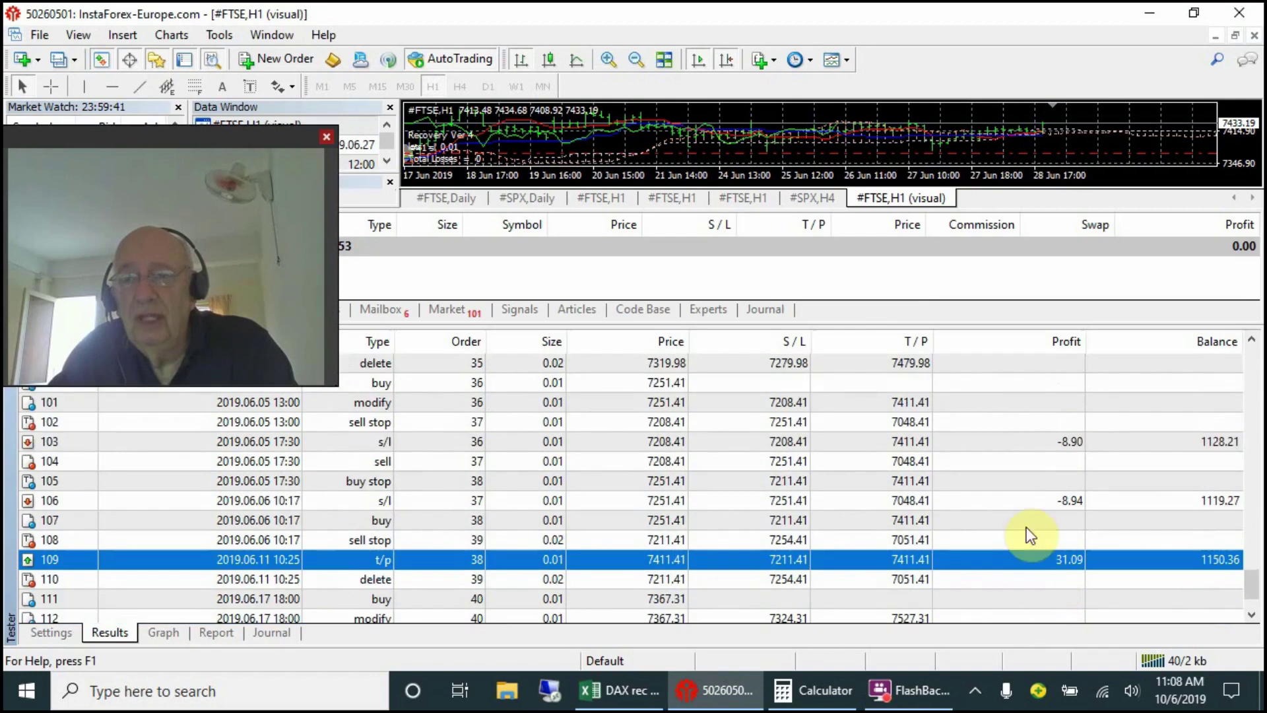
scroll(1028, 501, down, 1)
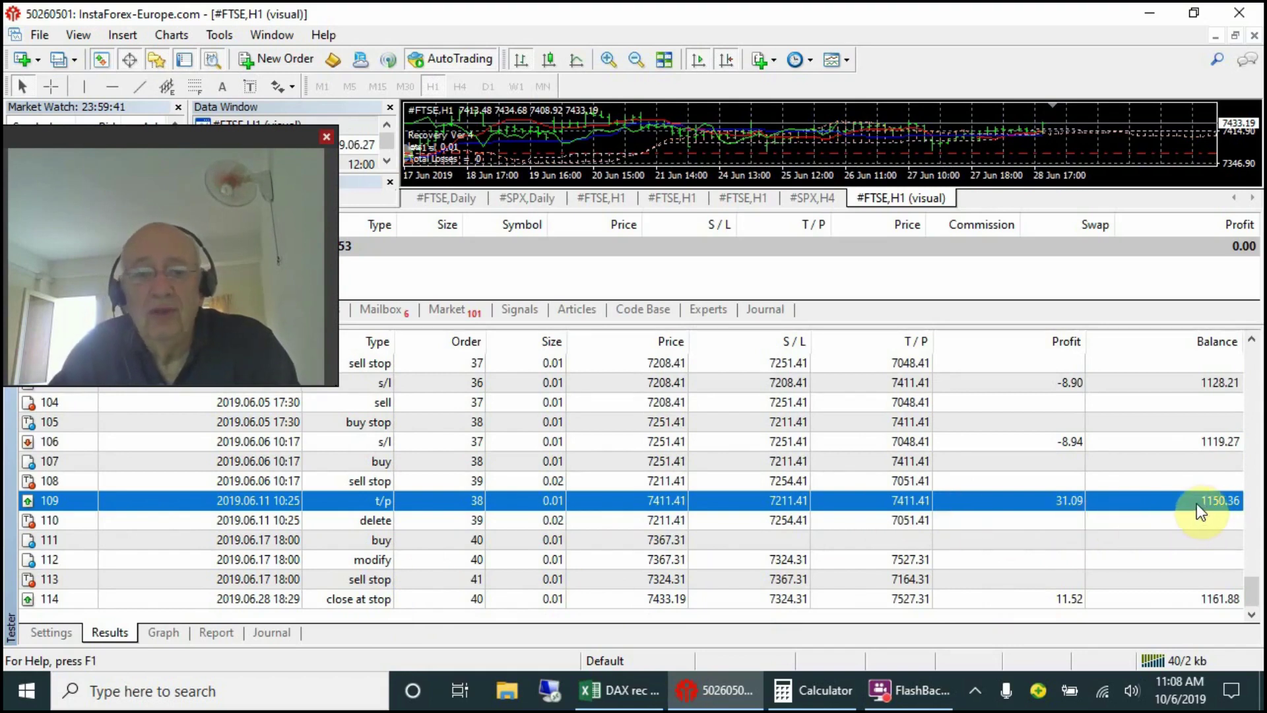
- Clear the Calculator's previous 0.0632 result and compute 150 ÷ 1,000 = 0.15
click(812, 690)
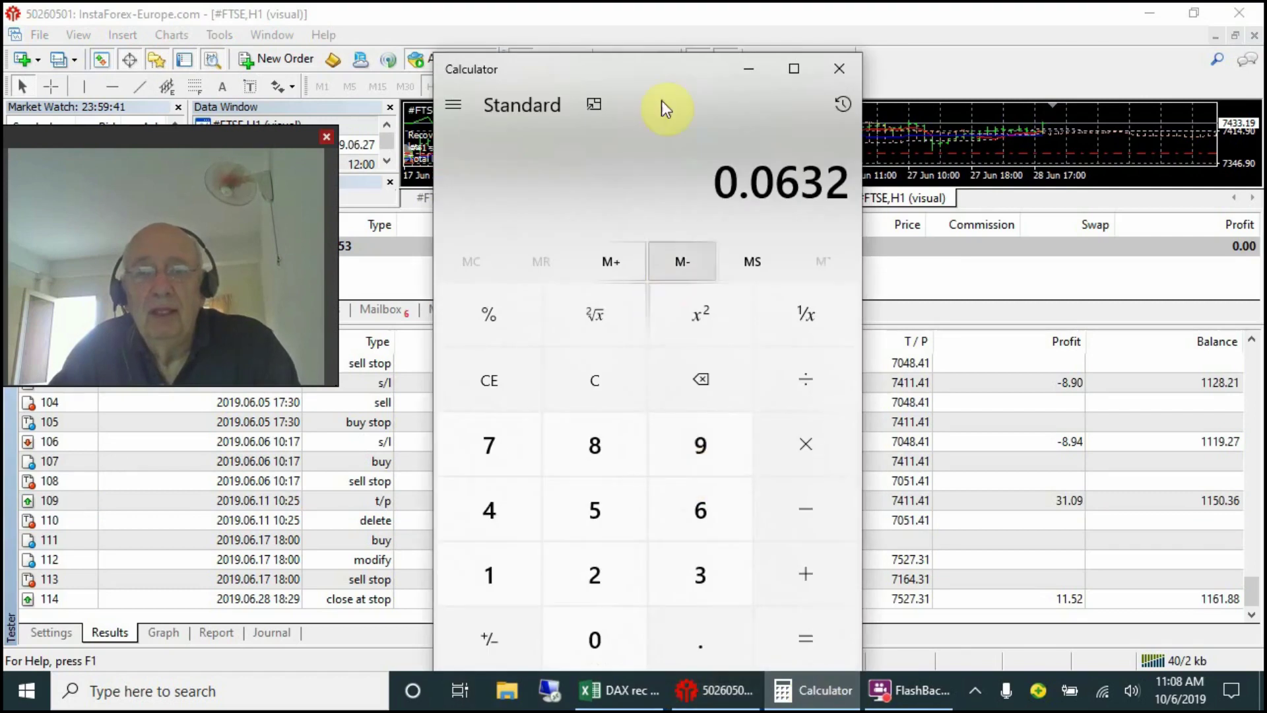
click(493, 386)
click(489, 586)
click(581, 509)
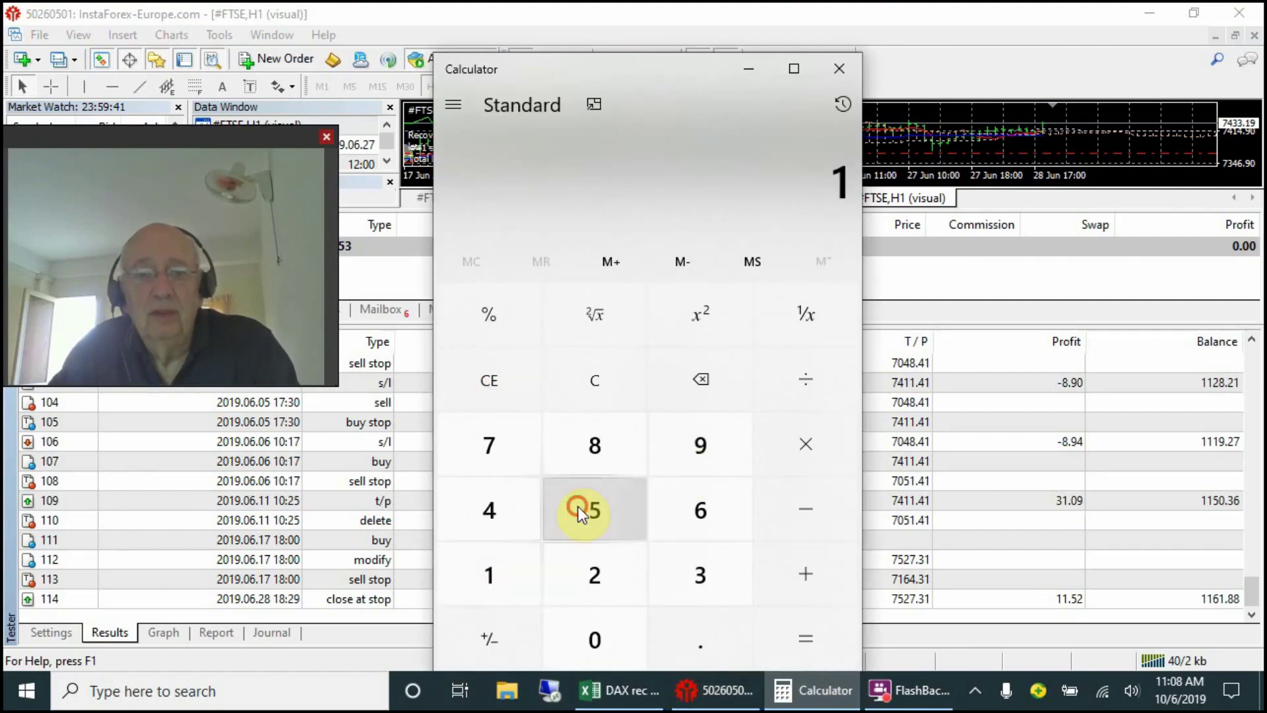
click(593, 644)
click(809, 380)
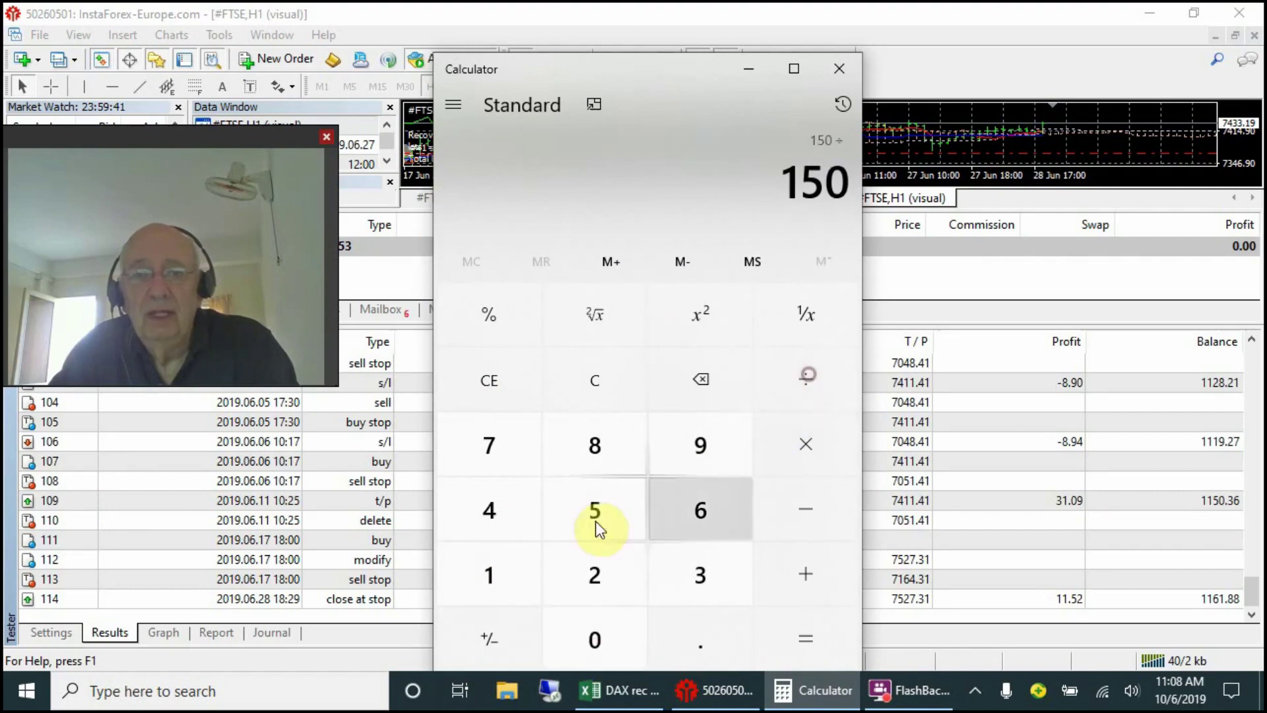
click(493, 571)
click(588, 639)
double_click(592, 636)
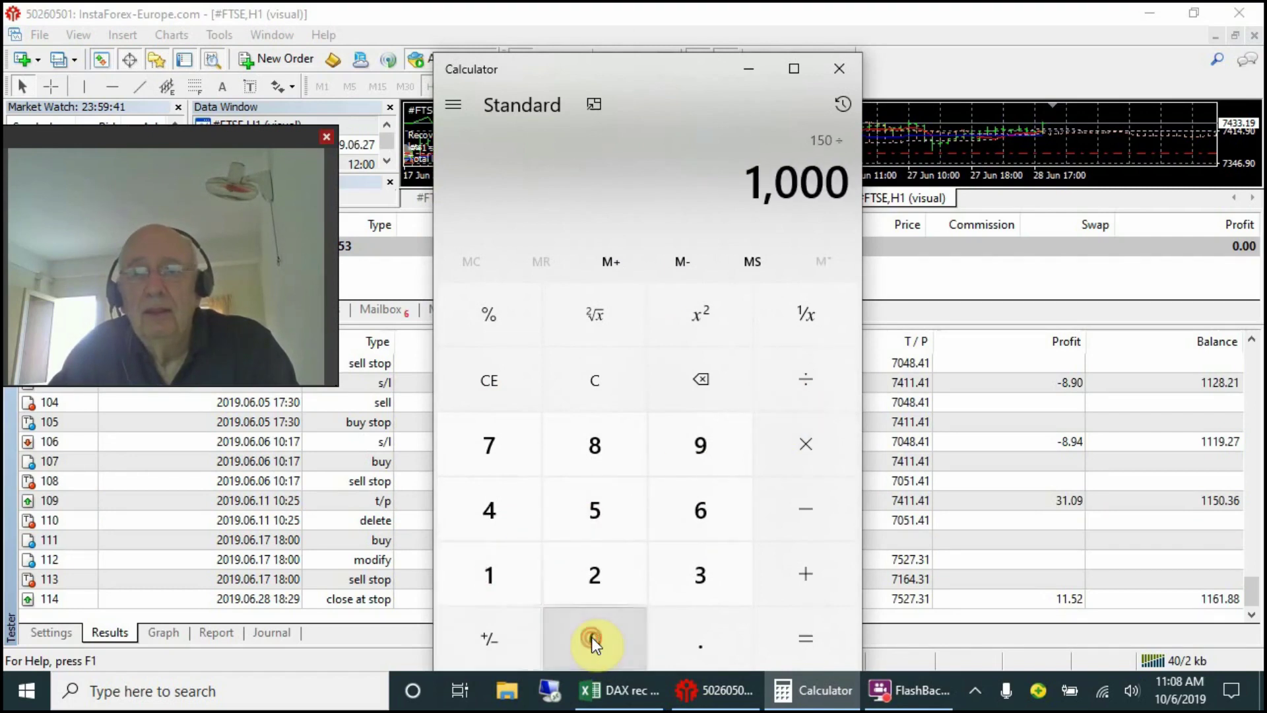
click(802, 640)
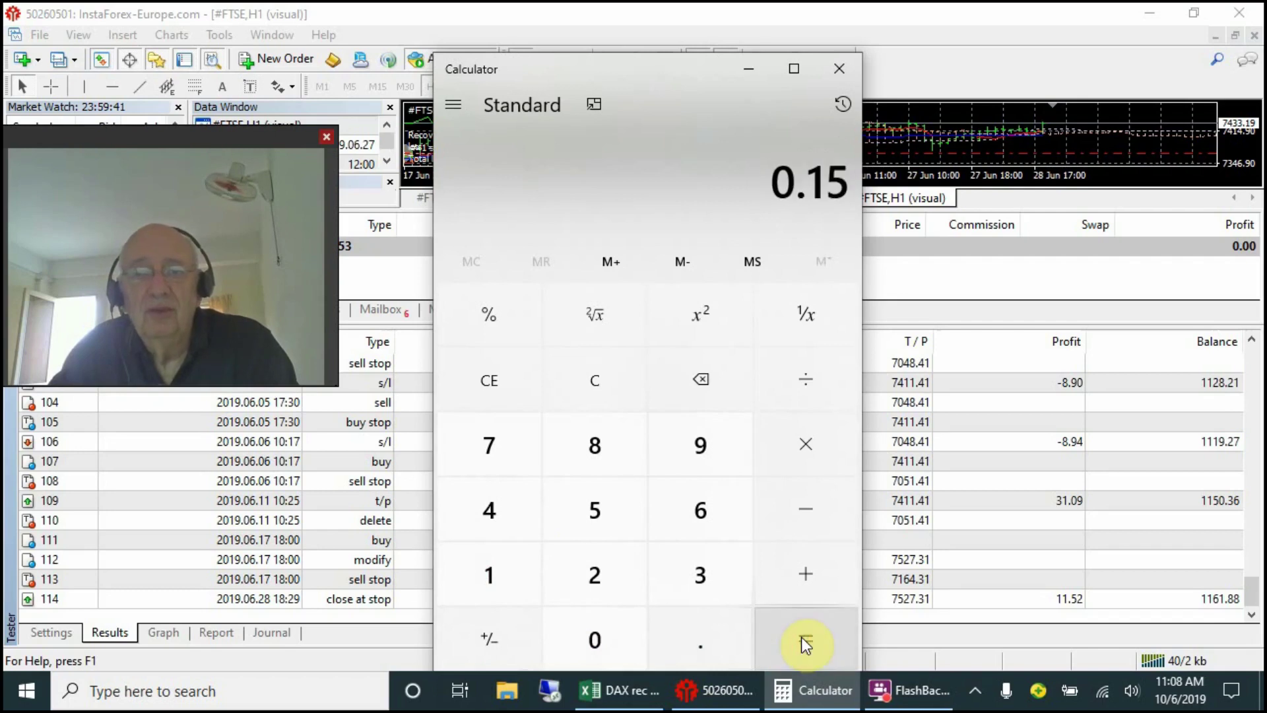
- Divide 0.15 by 6 to get 0.025
click(806, 381)
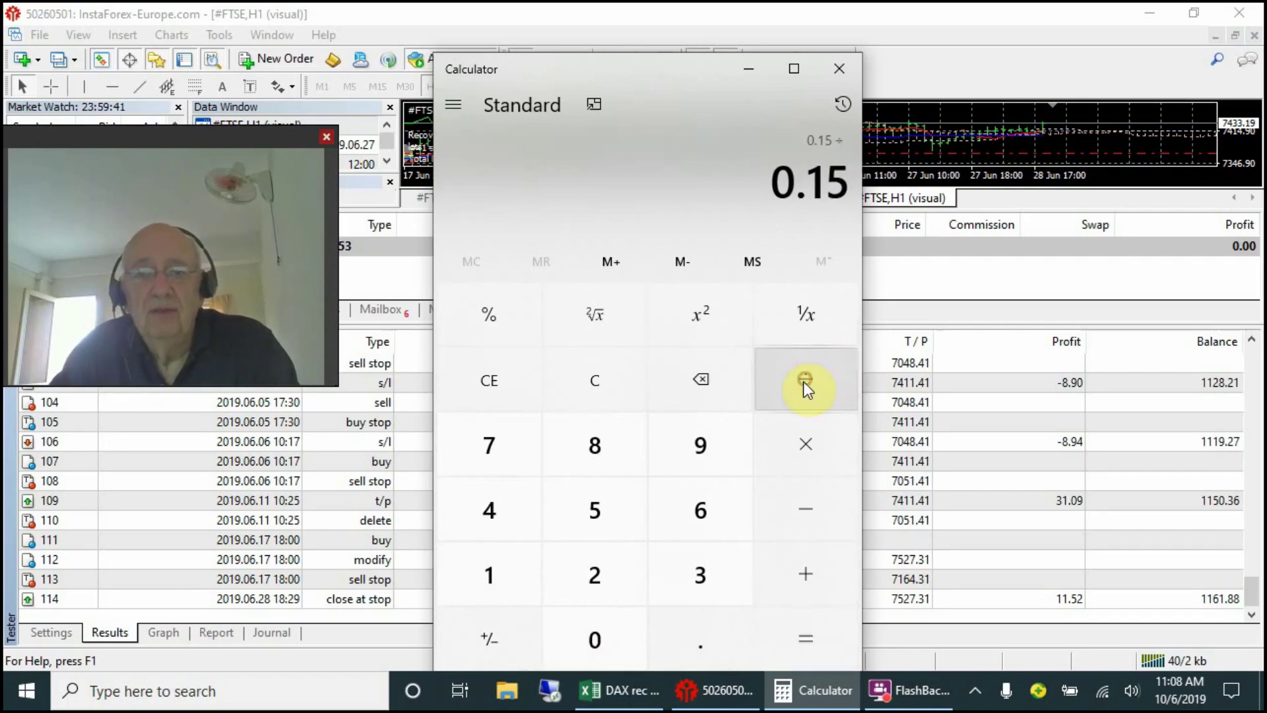
click(701, 512)
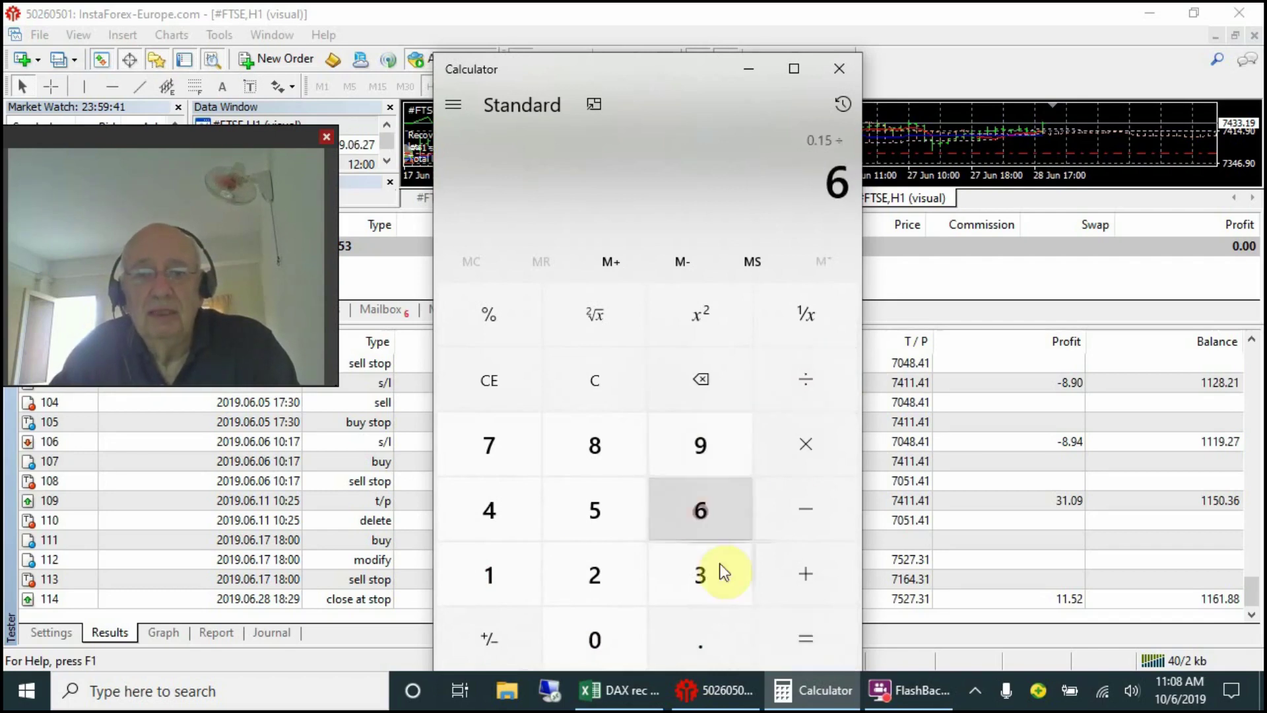
click(805, 632)
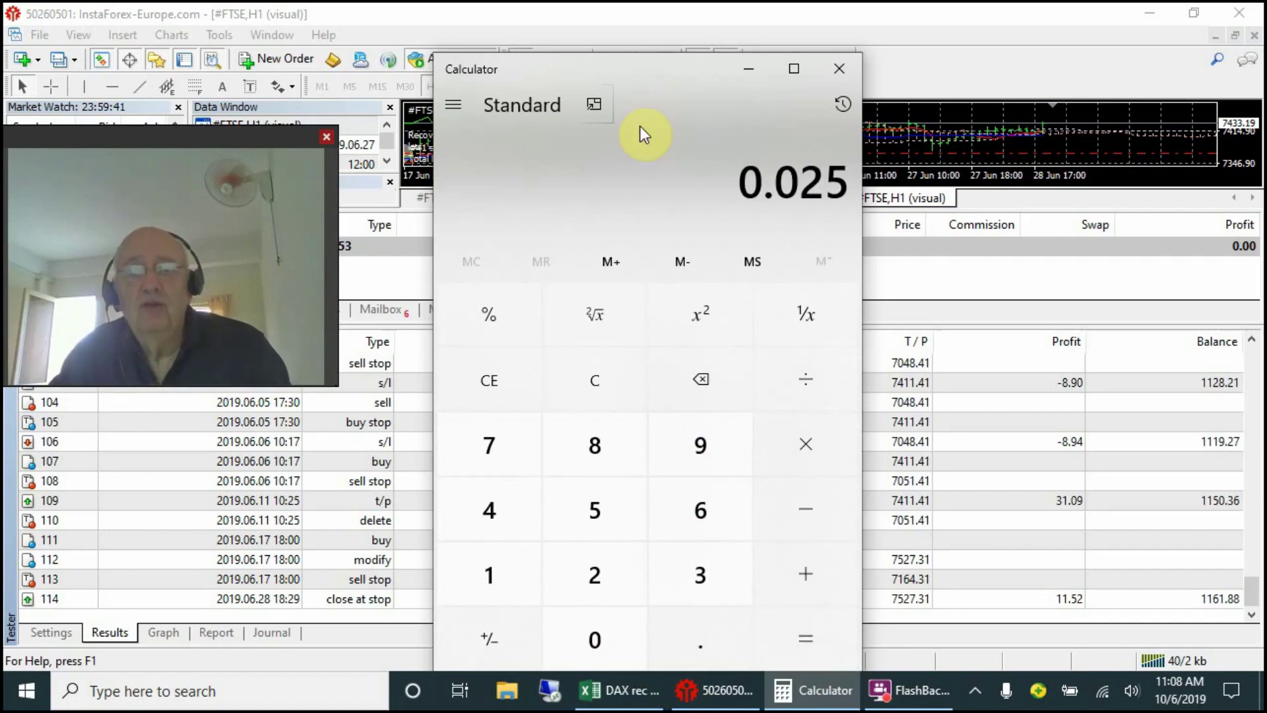